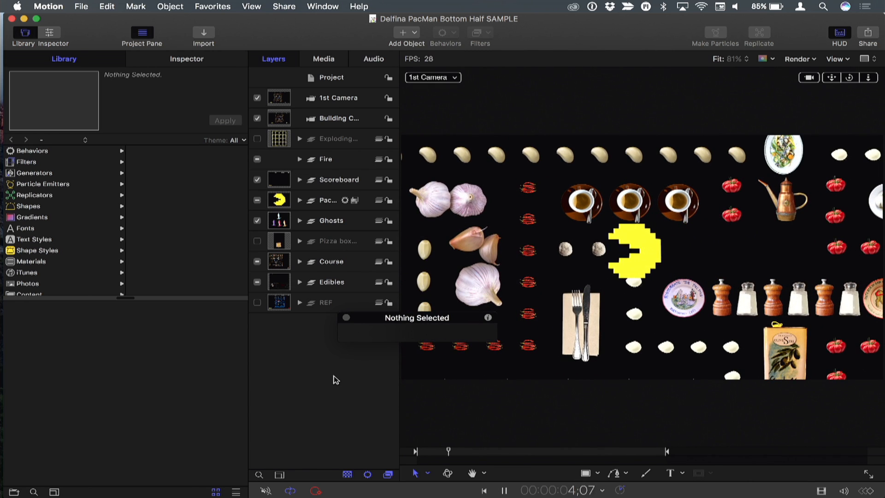
Stop playback and browse the layers inside the Course group, then collapse it.
key(space)
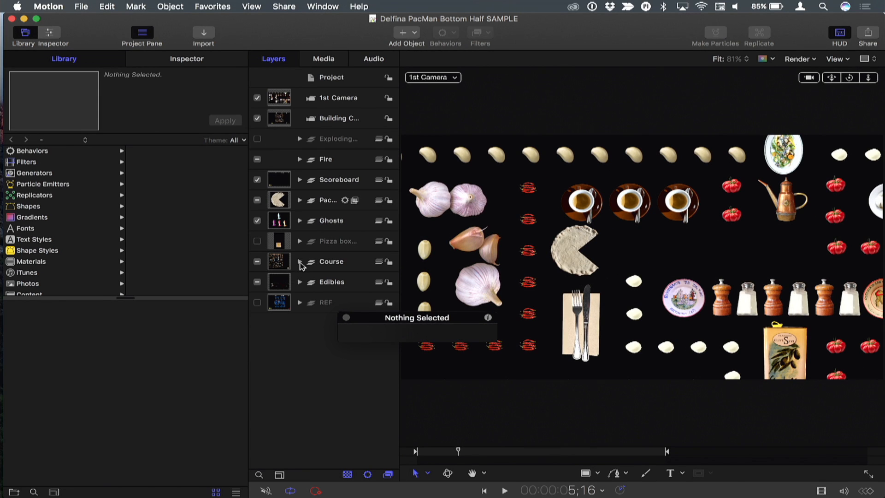
click(300, 263)
scroll(328, 253, down, 10)
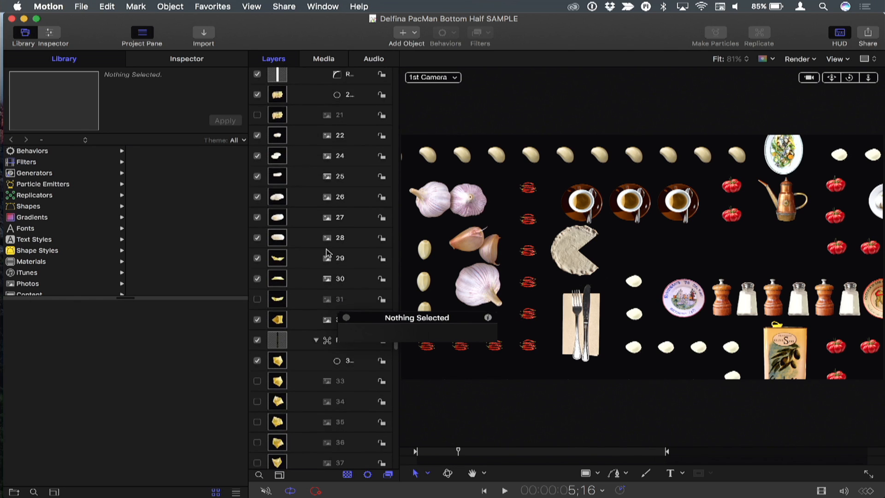
scroll(327, 253, down, 5)
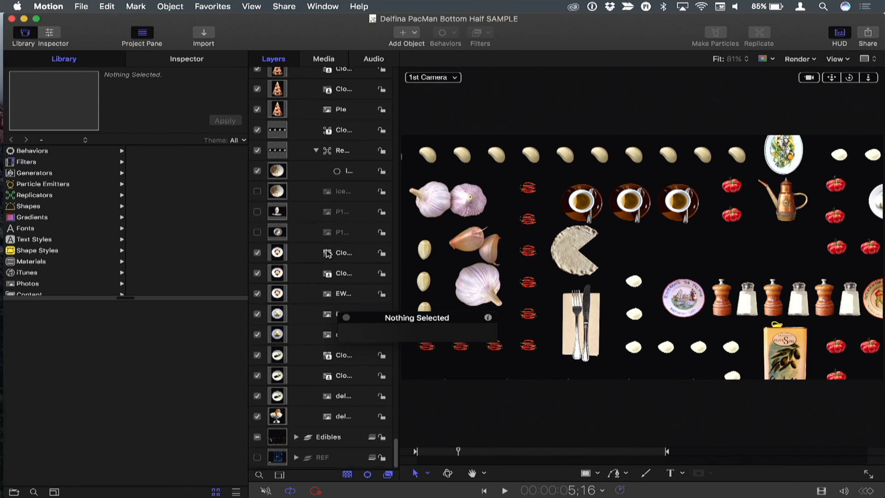
scroll(326, 253, up, 10)
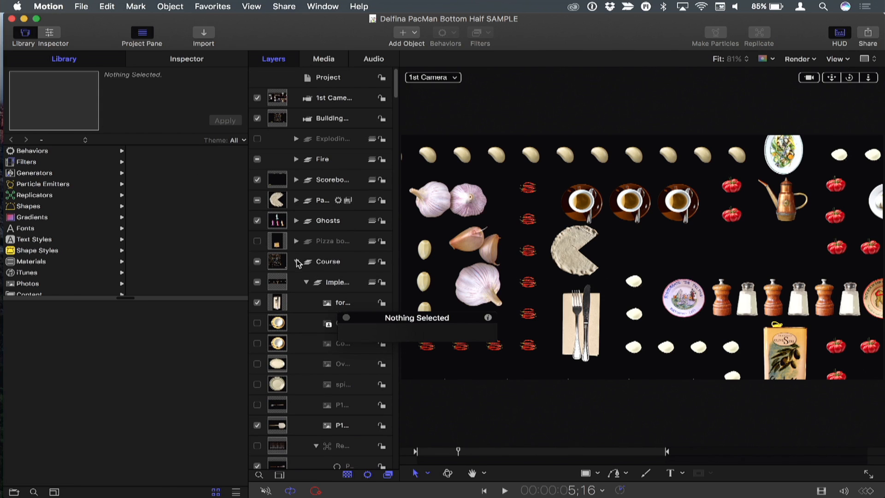
click(296, 262)
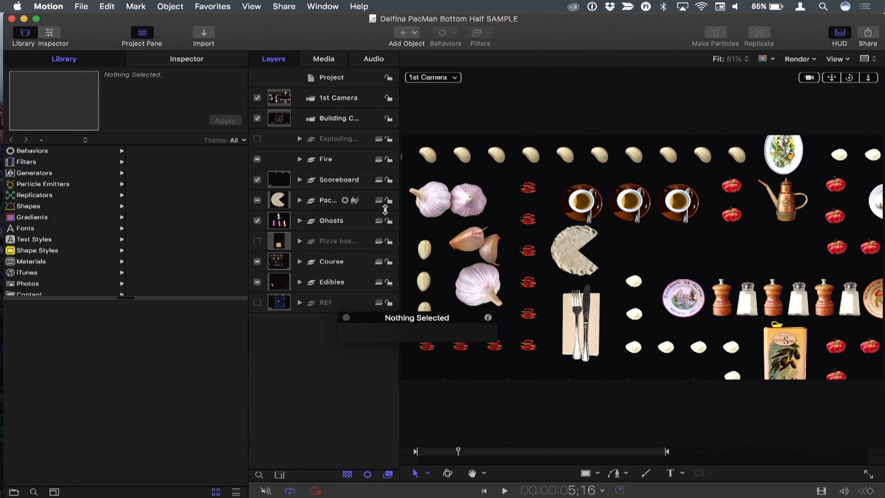
Select the 1st Camera layer, show the timeline, and scrub through the camera animation.
click(334, 104)
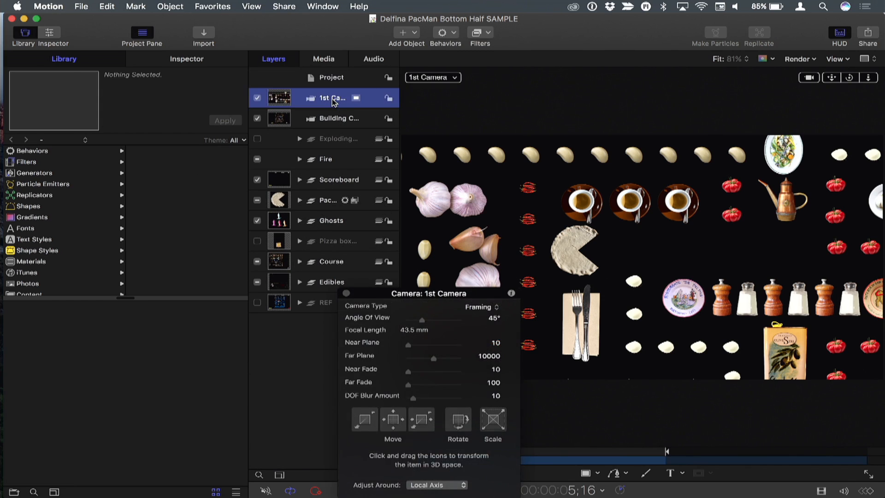
key(super+7)
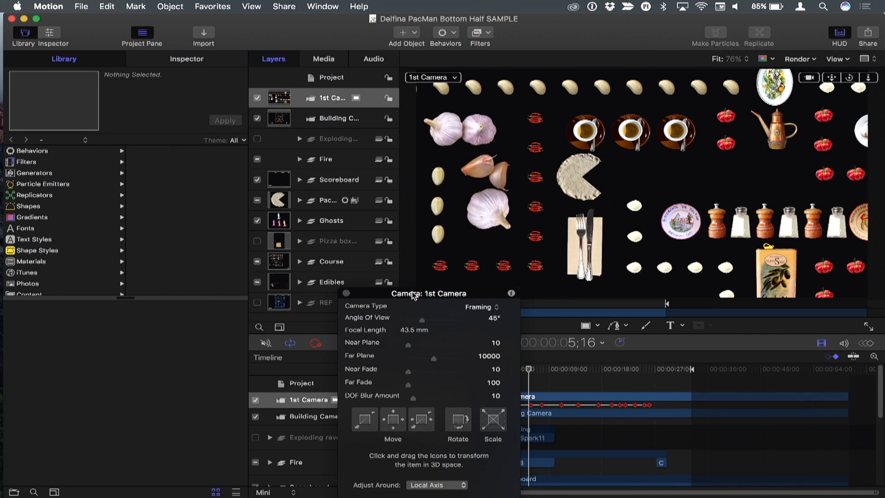
drag(413, 296, 119, 220)
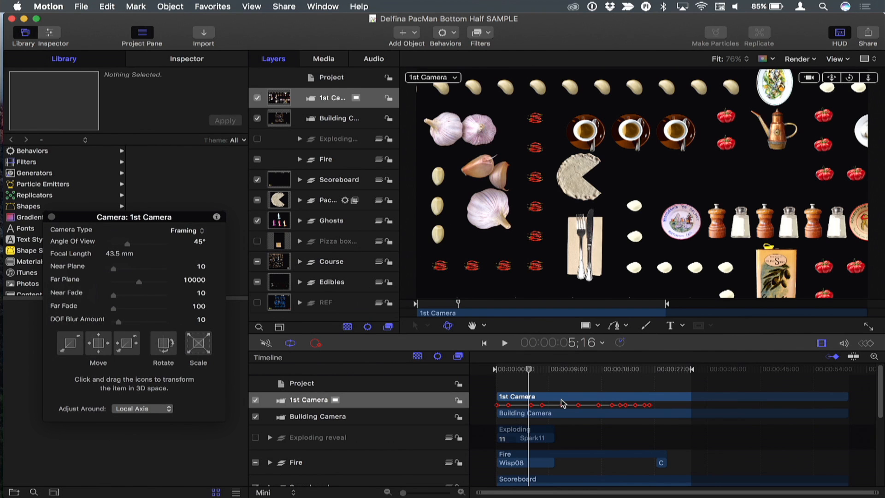
drag(530, 369, 601, 371)
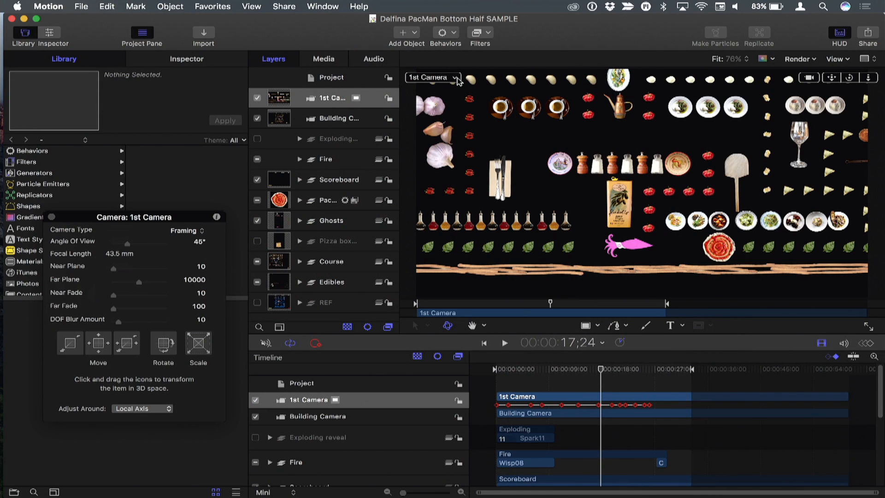
Switch the viewer to the Building Camera and orbit around the scene.
click(456, 78)
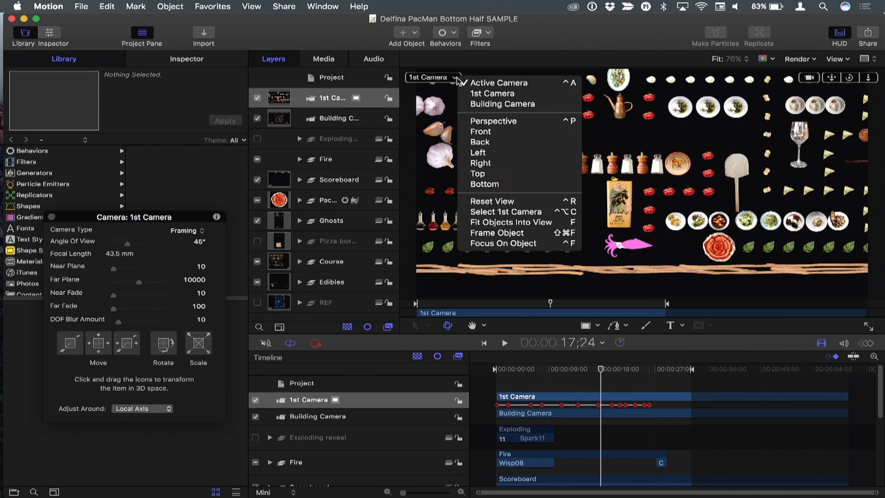
click(519, 103)
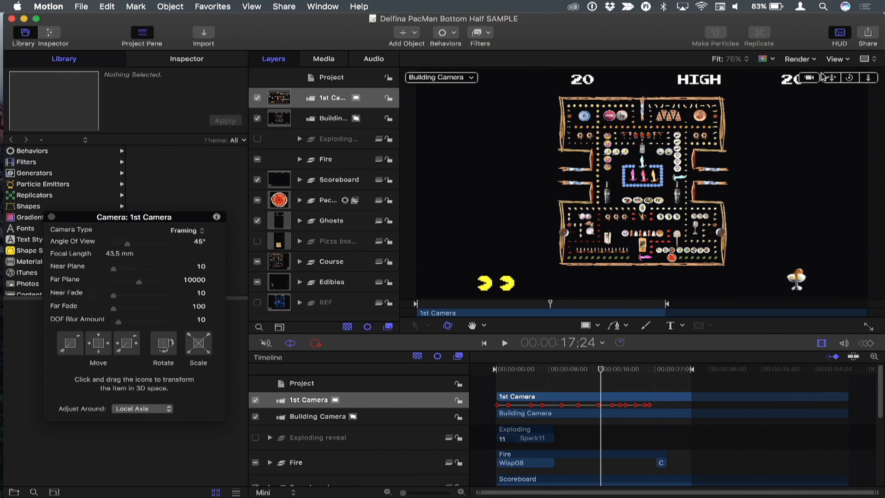
drag(868, 78, 884, 77)
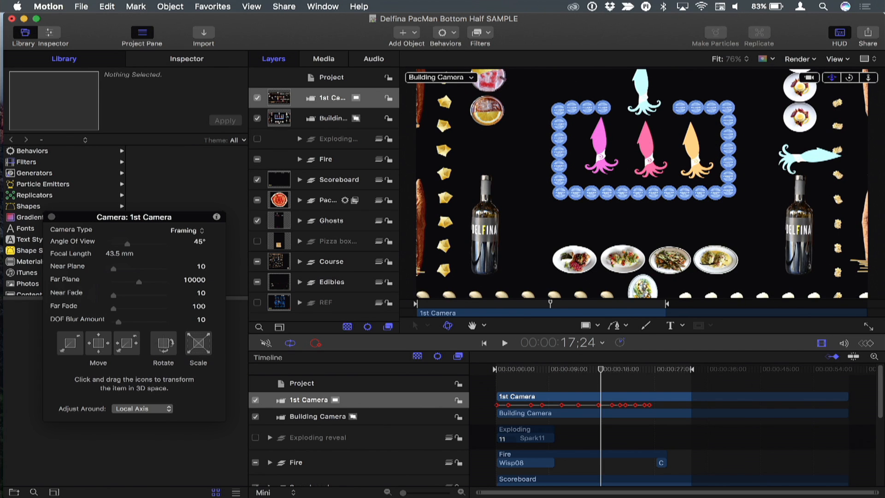
drag(831, 77, 873, 120)
drag(832, 77, 854, 118)
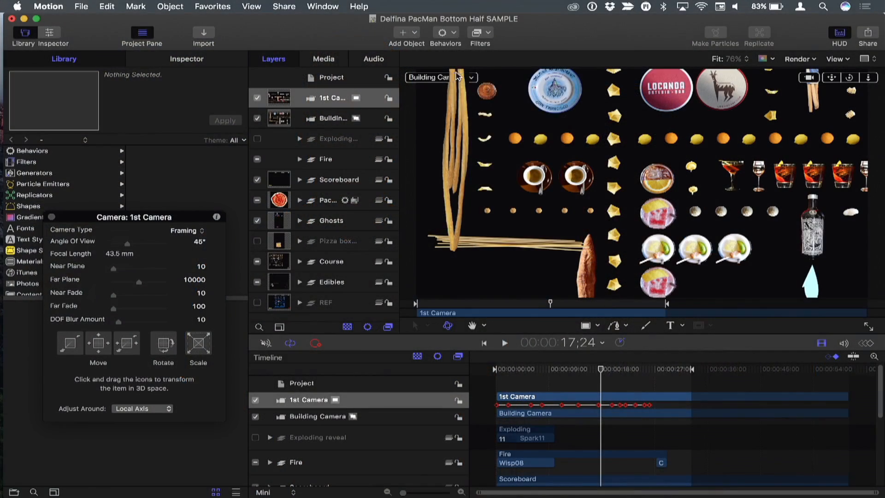
Switch the viewer back to the 1st Camera and scrub further along the timeline.
click(458, 76)
click(470, 92)
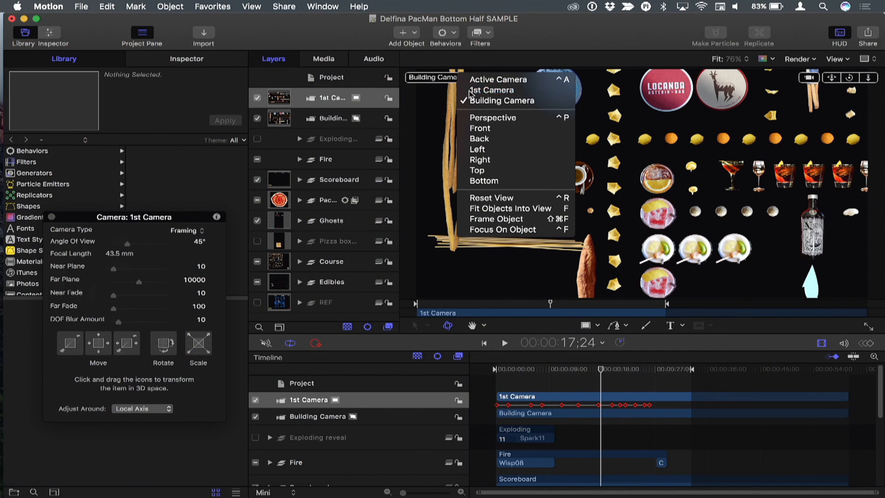
drag(552, 369, 628, 367)
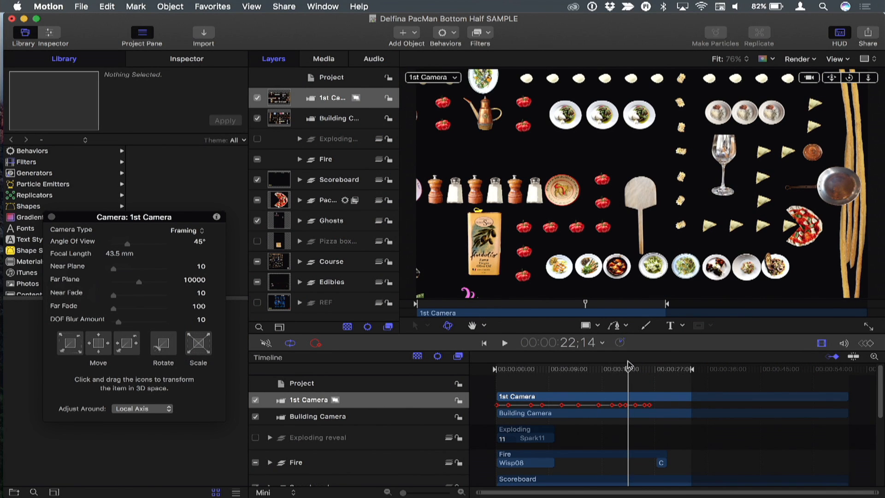
Switch to the Oscillate+Motion Path project and inspect the course and pizza image layers.
key(super+grave)
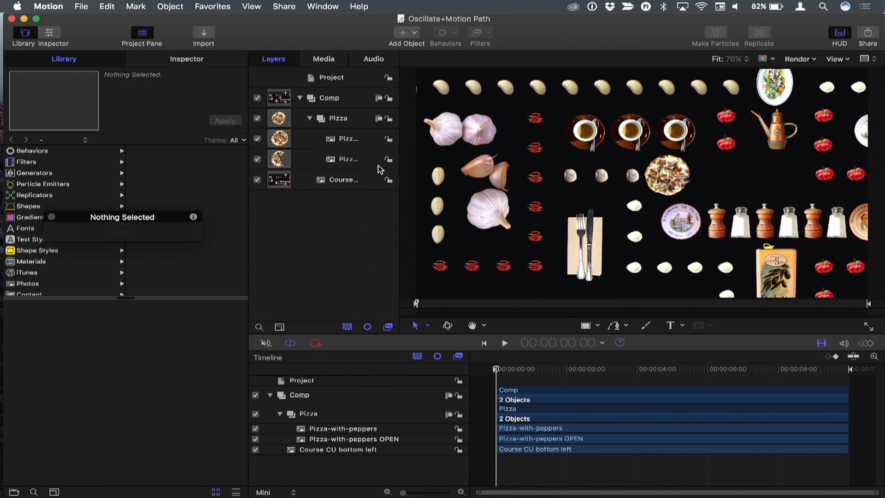
click(342, 180)
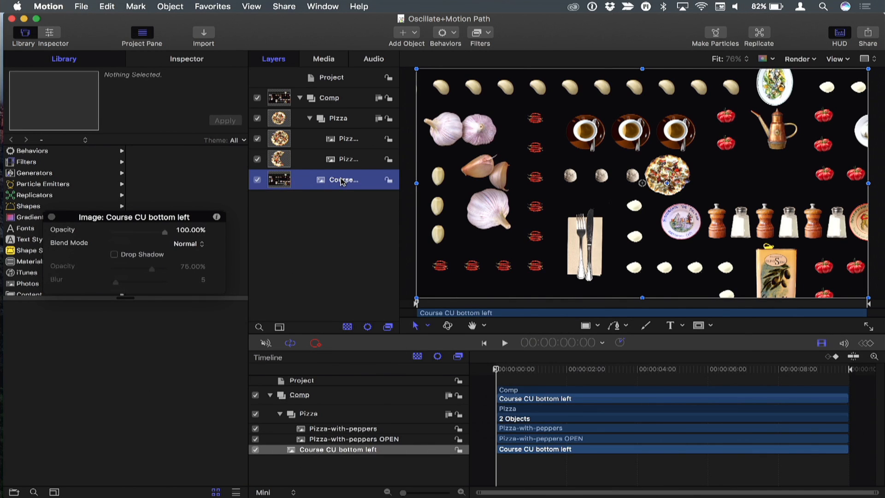
click(342, 207)
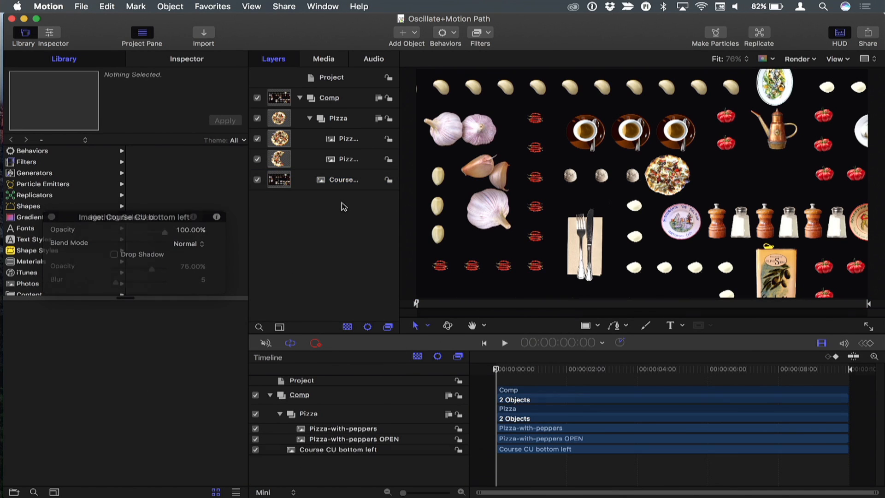
click(349, 140)
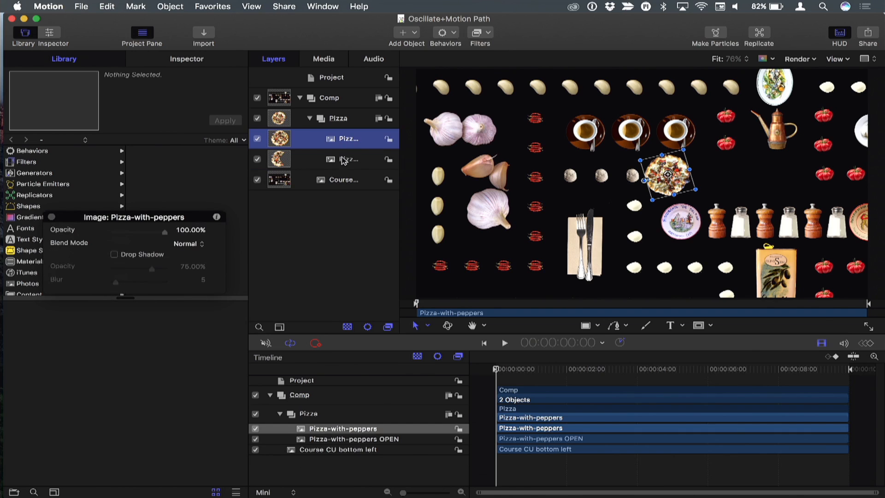
click(343, 160)
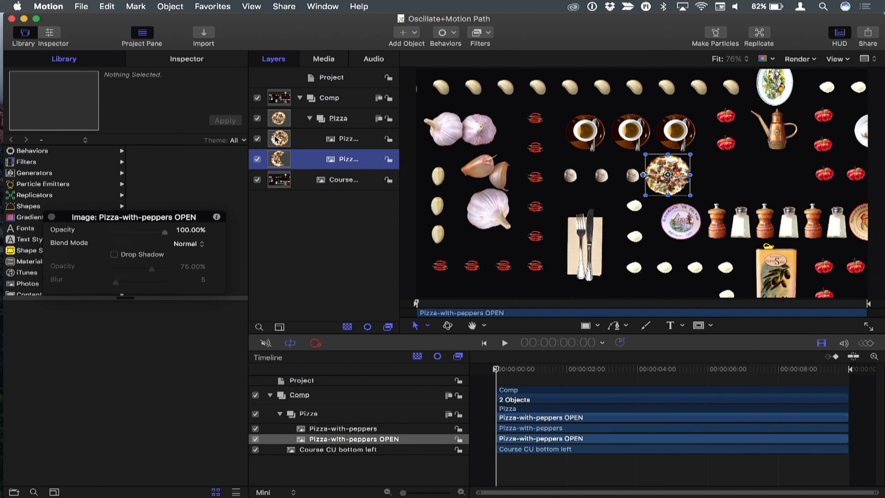
Toggle the Pizza-with-peppers layer's visibility repeatedly to compare the open and closed pizza.
click(256, 138)
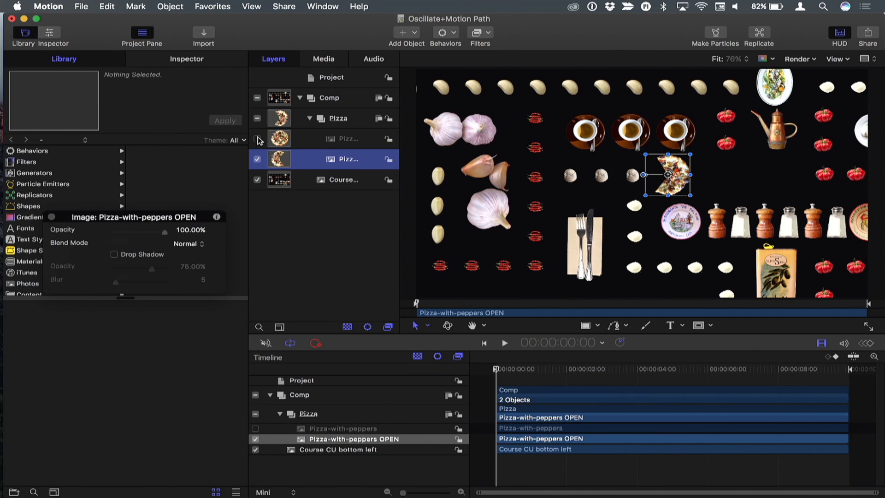
click(257, 138)
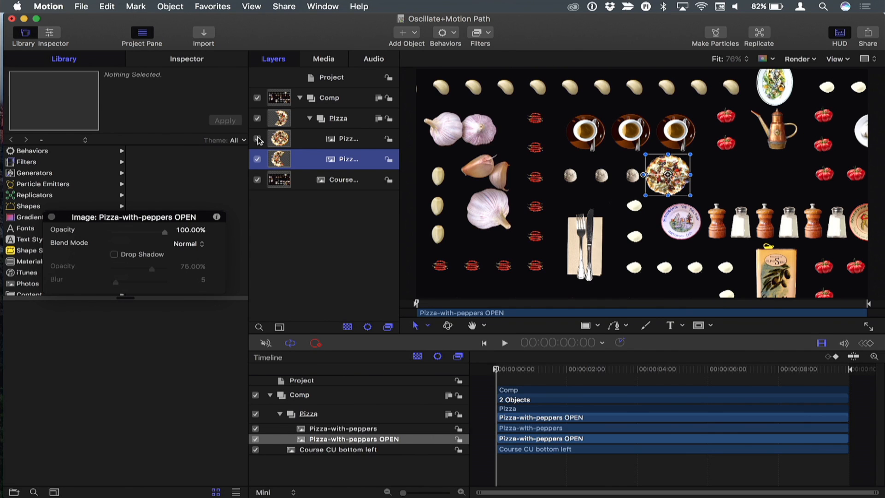
click(257, 139)
click(257, 139)
click(257, 139)
click(257, 139)
click(257, 139)
click(256, 138)
click(256, 139)
Add an Oscillate parameter behavior to the Opacity of the Pizza-with-peppers layer.
click(349, 141)
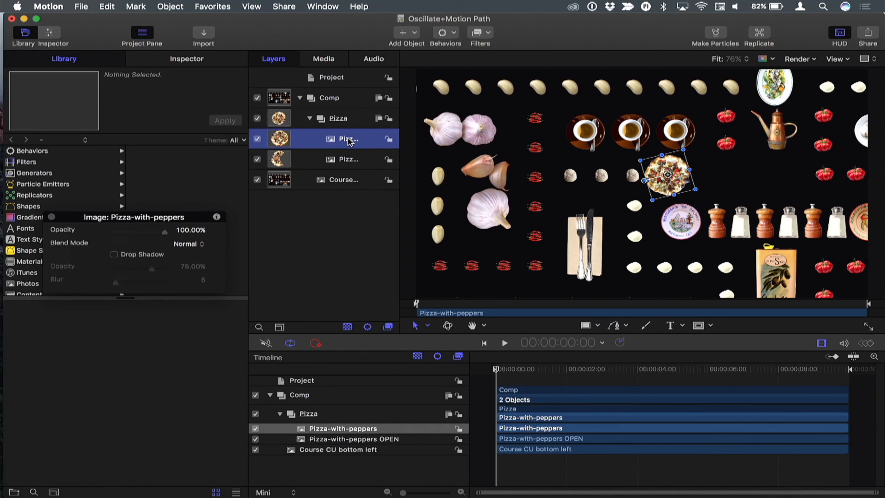
click(199, 65)
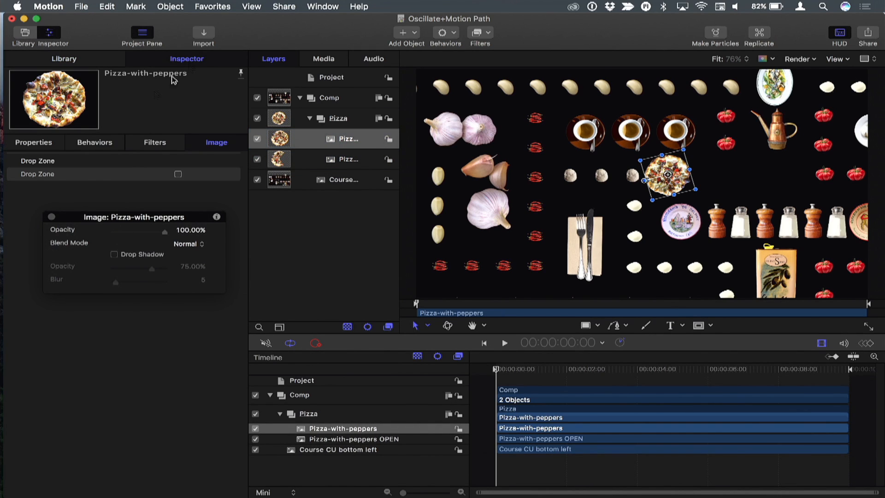
click(43, 140)
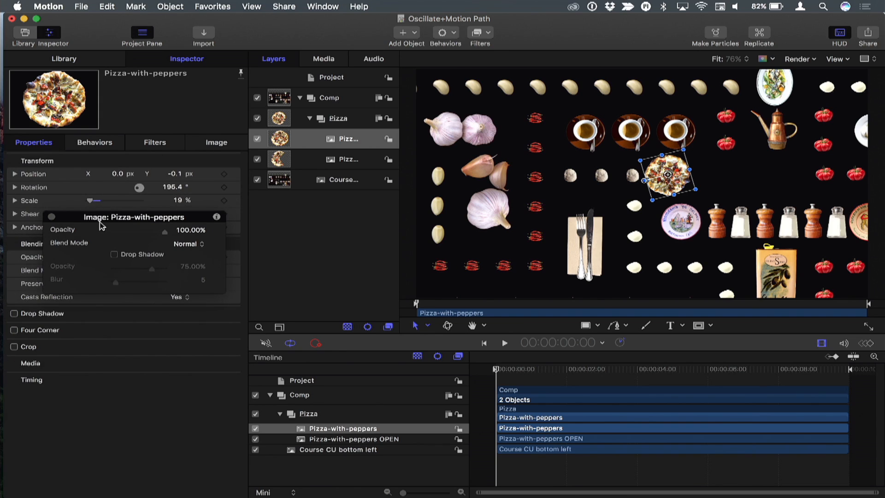
drag(102, 226, 334, 329)
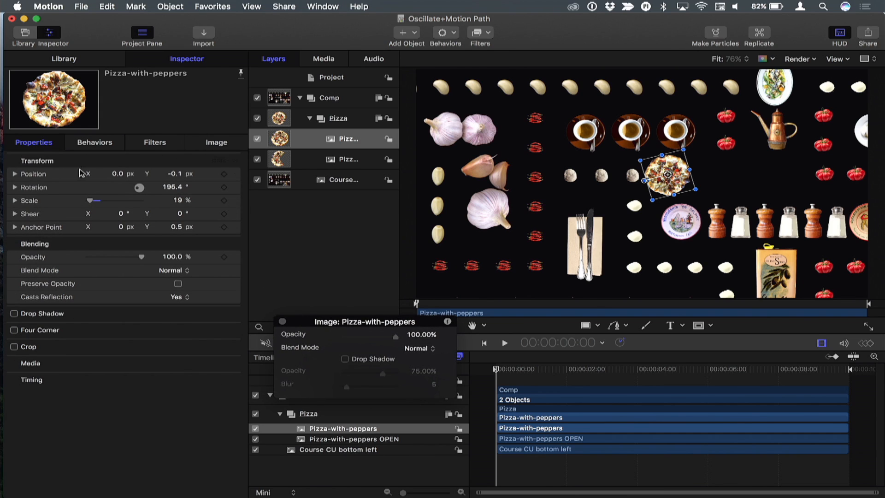
right_click(33, 262)
mouse_move(114, 369)
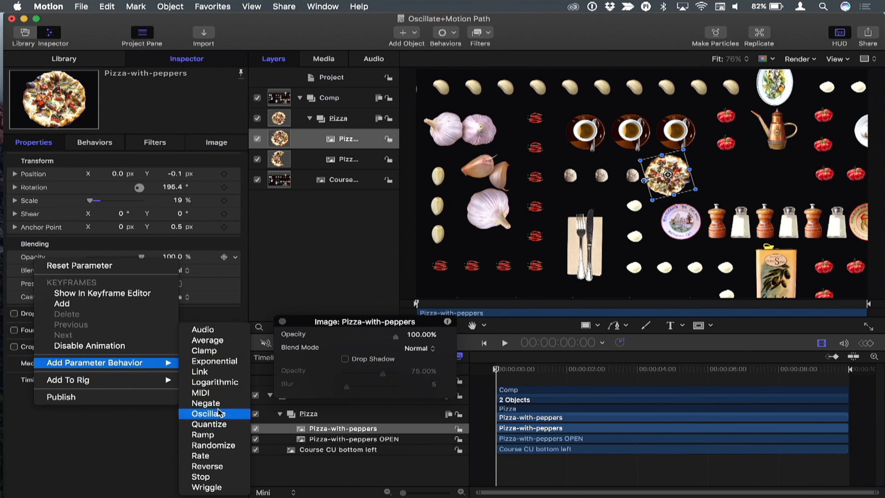
click(219, 413)
Play the project and set the Oscillate behavior's Speed to 100.
key(space)
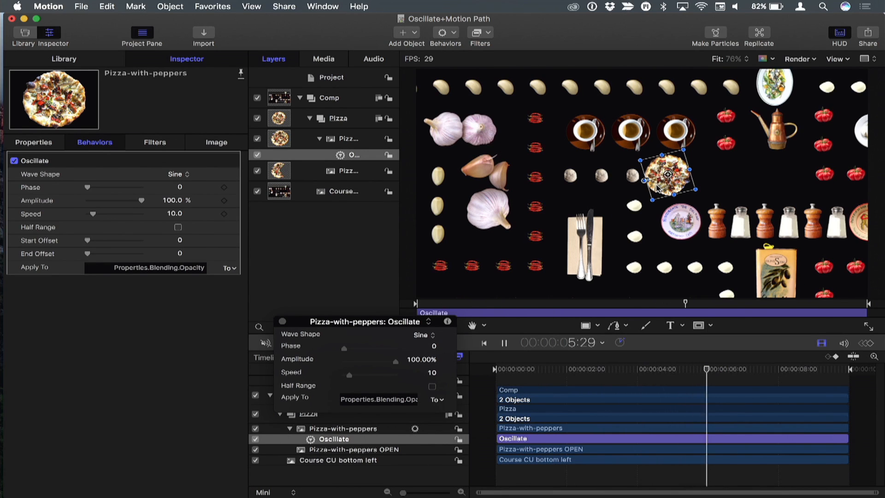
click(175, 214)
text(100)
key(Return)
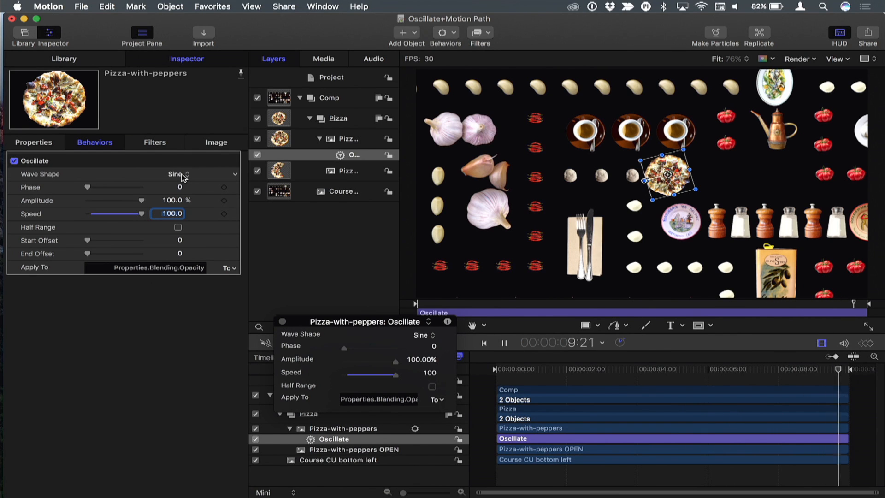
Change the Oscillate Wave Shape to Square, then stop playback and return to the start.
click(184, 176)
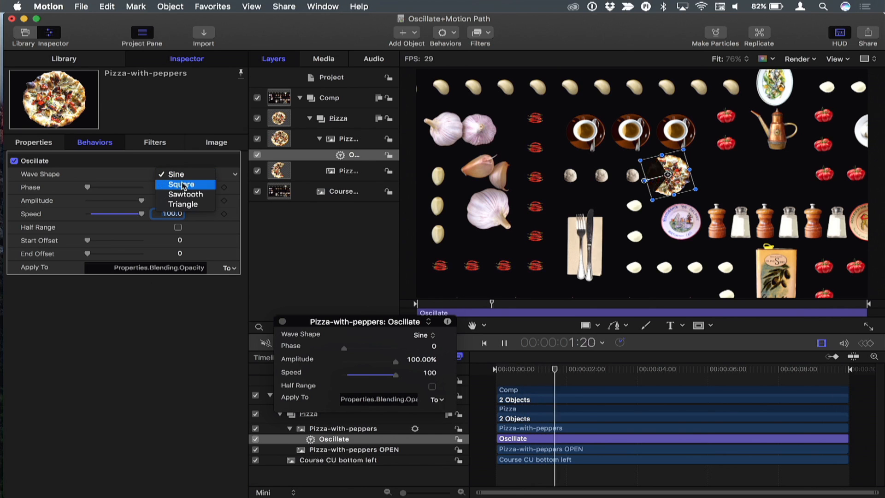
click(183, 185)
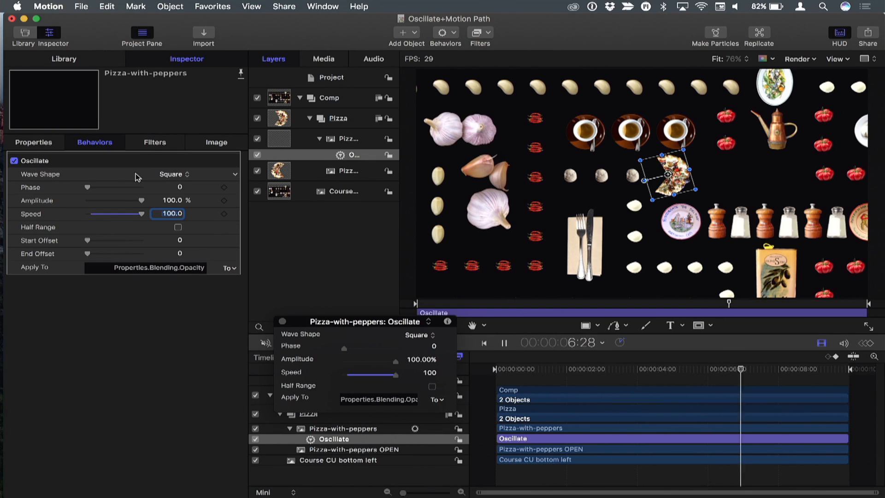
key(space)
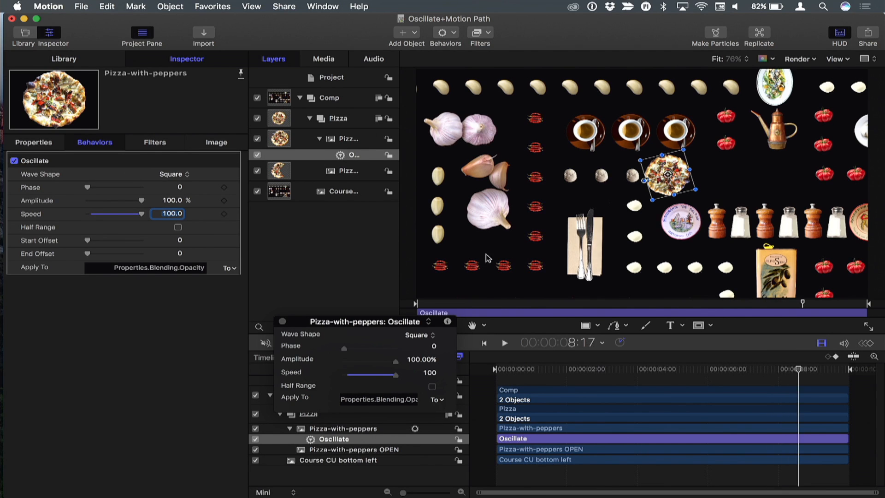
drag(465, 308, 382, 302)
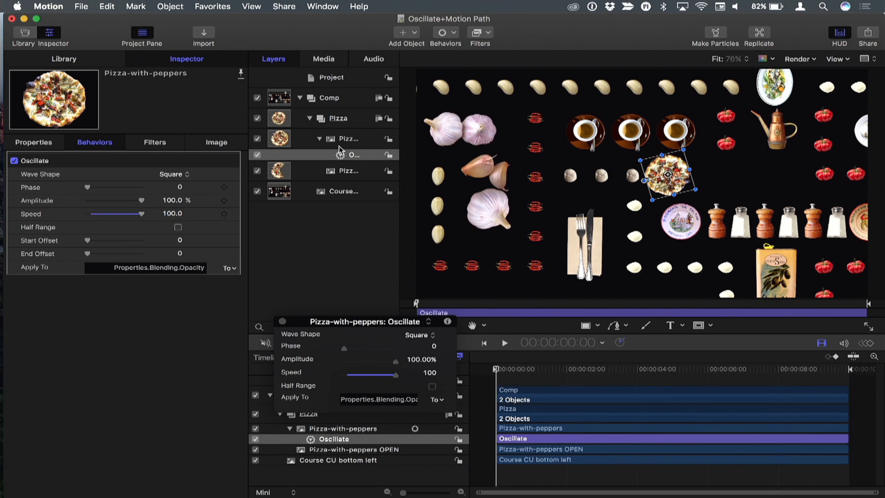
Add a Motion Path behavior to the Pizza group.
click(340, 120)
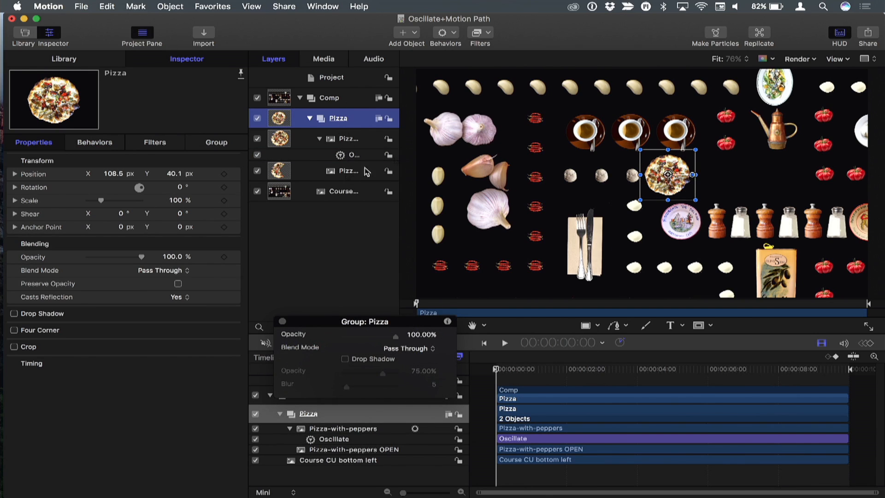
click(443, 37)
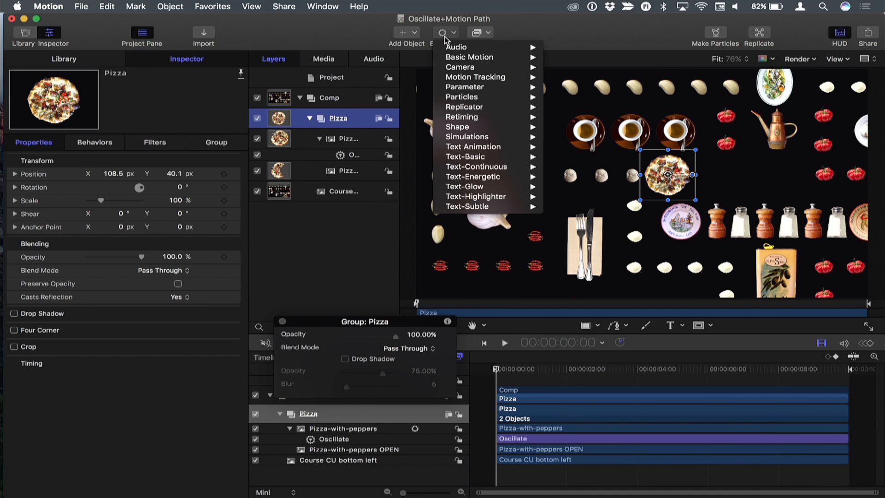
mouse_move(468, 57)
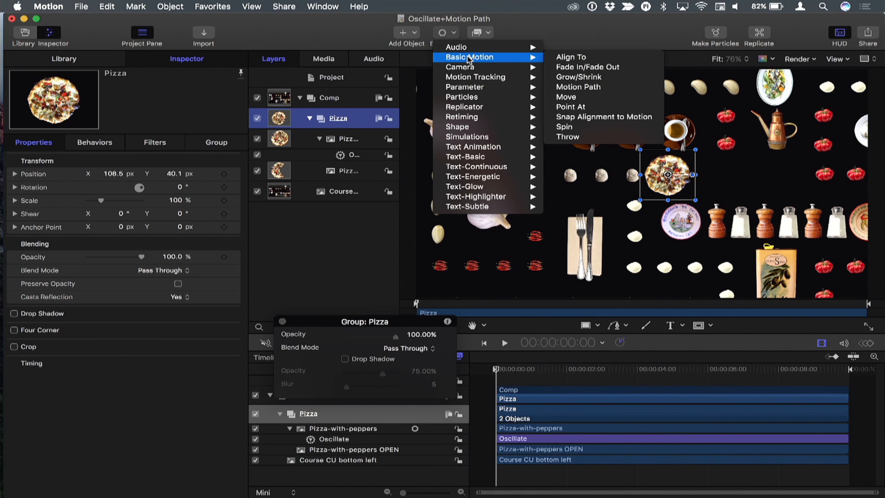
click(579, 87)
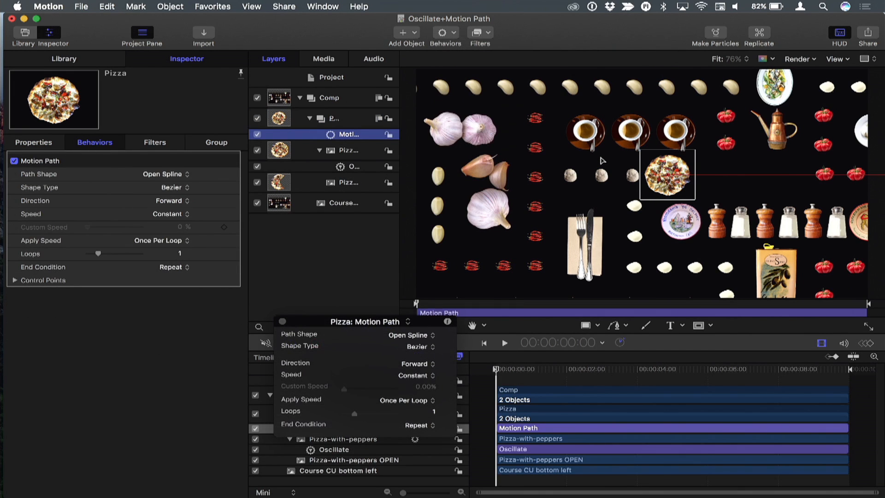
Move the motion path's end point horizontally to the right of the pizza, beside the right-hand tomatoes.
key(F6)
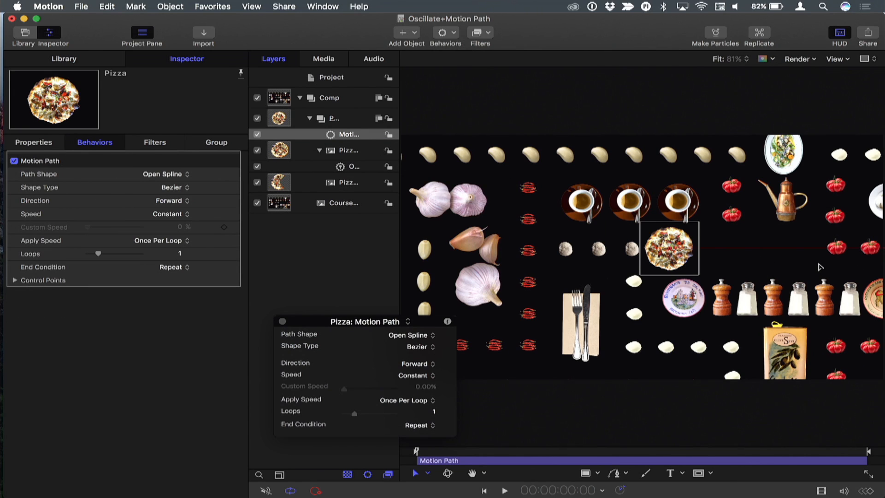
drag(821, 265, 583, 279)
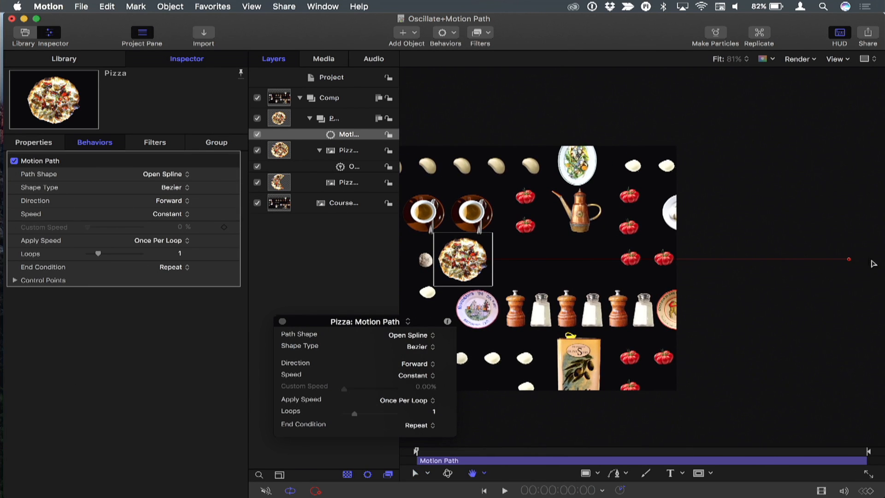
drag(850, 261, 595, 240)
key(shift+z)
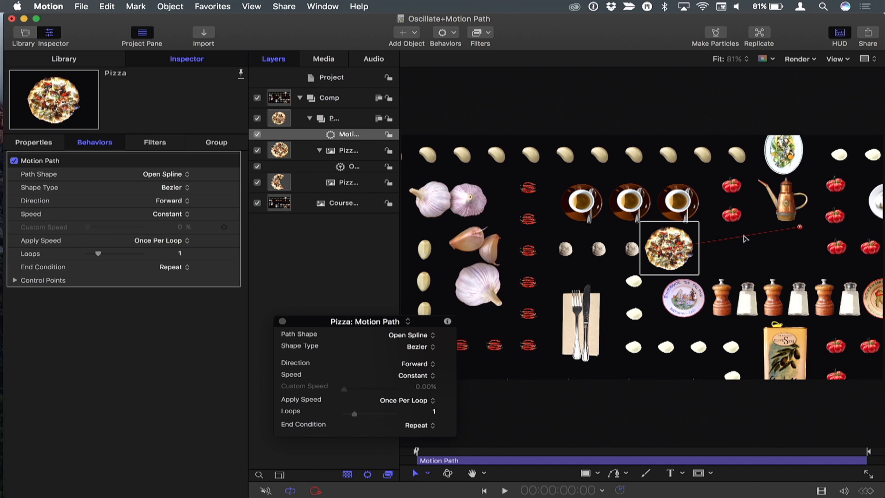
drag(799, 225, 824, 248)
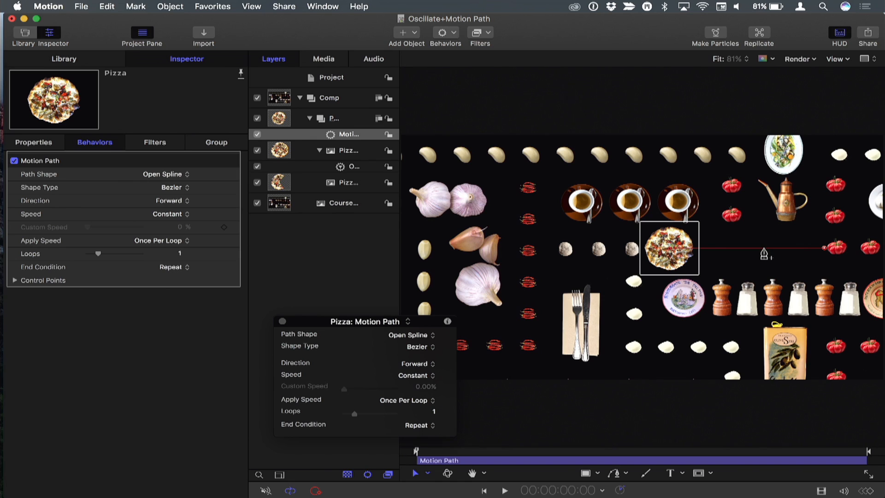
Add control points so the motion path loops left past the coffee cups, up, and across to the top-right tomatoes.
drag(764, 251, 525, 203)
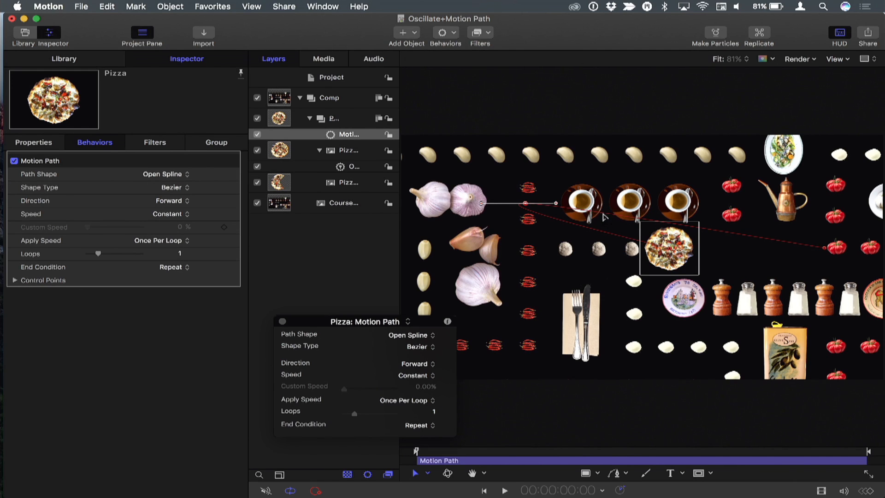
alt+click(603, 212)
drag(608, 216, 530, 253)
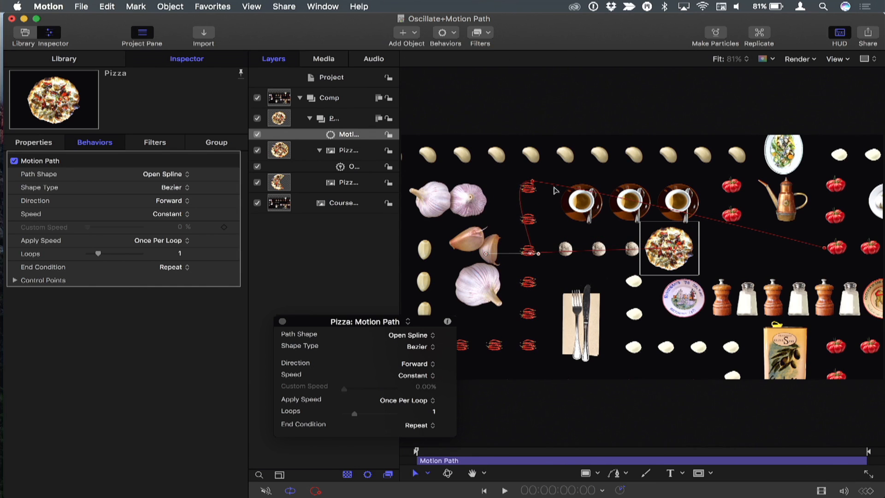
drag(562, 192, 738, 184)
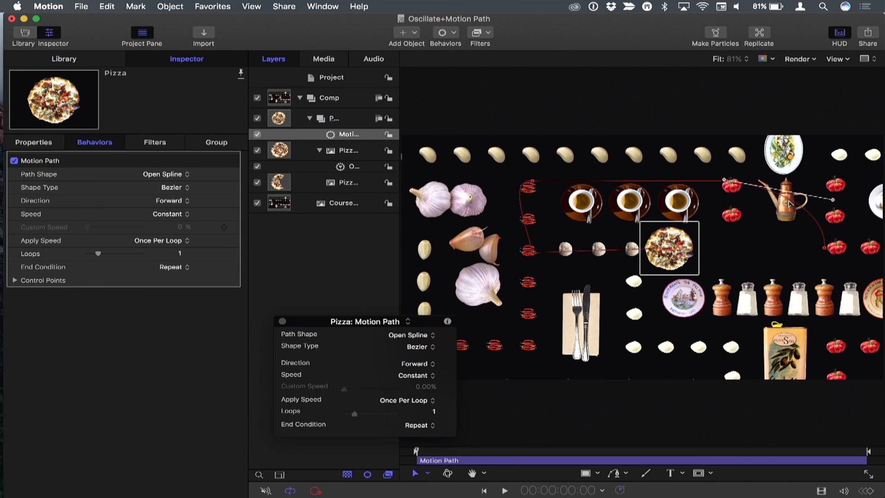
drag(810, 219, 727, 253)
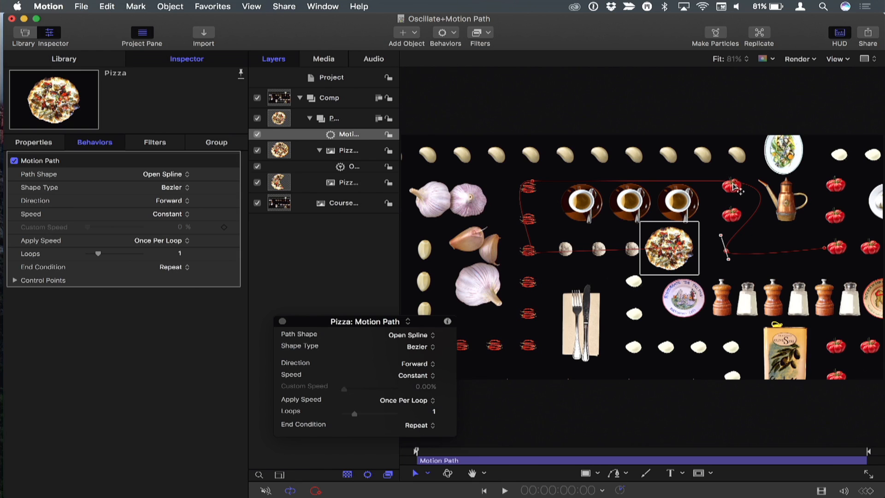
Select the motion path's control points and convert them to Linear corners.
click(731, 184)
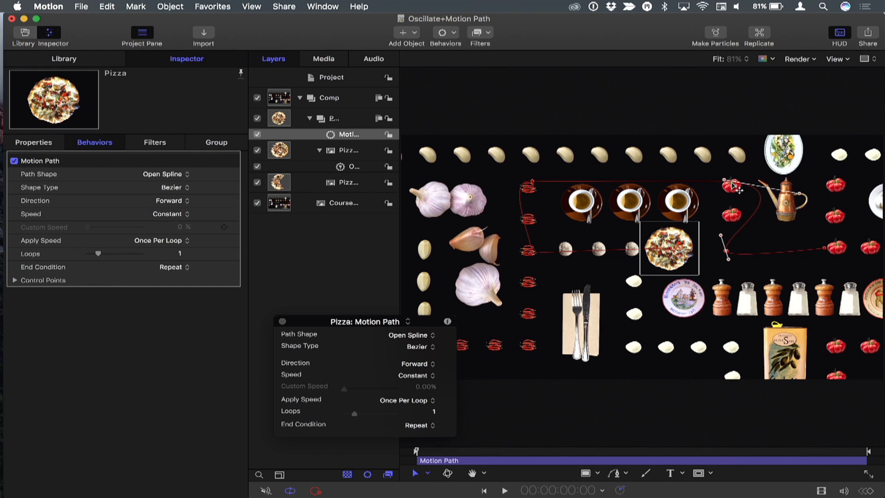
click(533, 181)
click(531, 255)
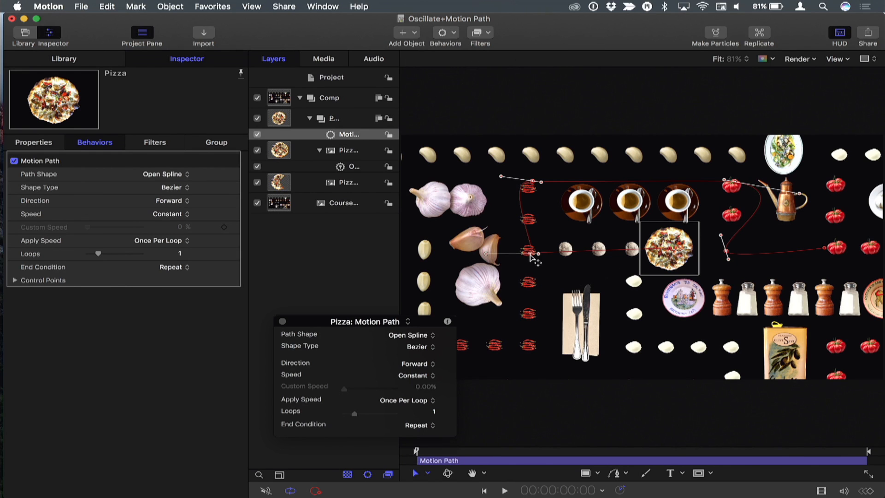
click(824, 249)
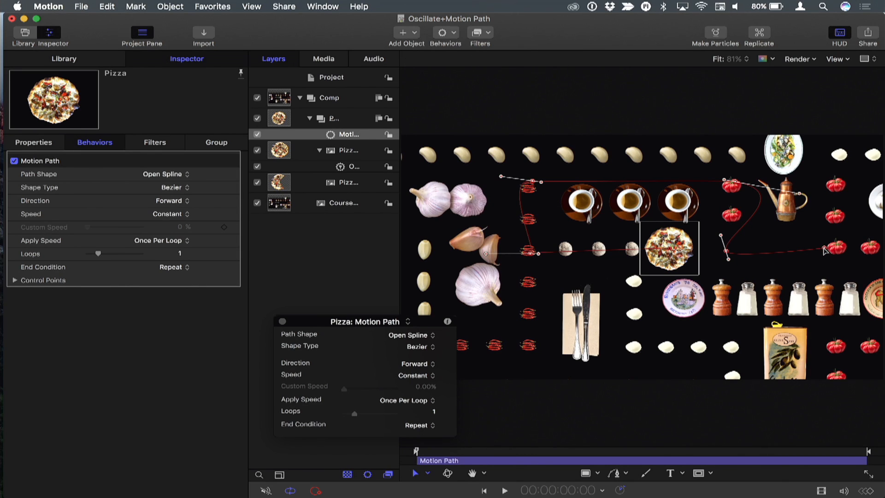
click(824, 249)
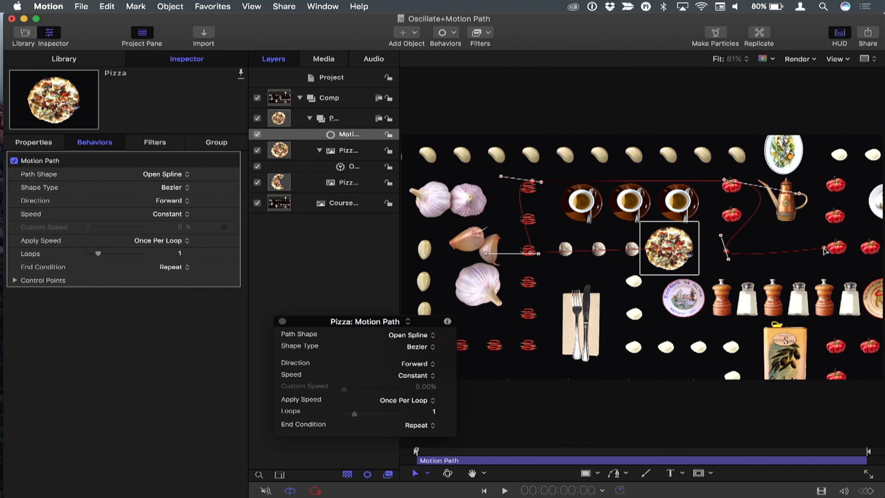
right_click(825, 249)
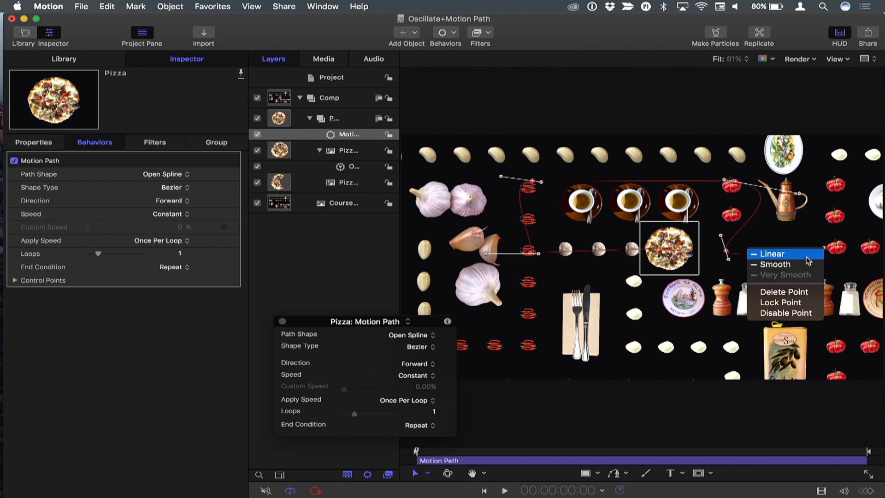
click(807, 254)
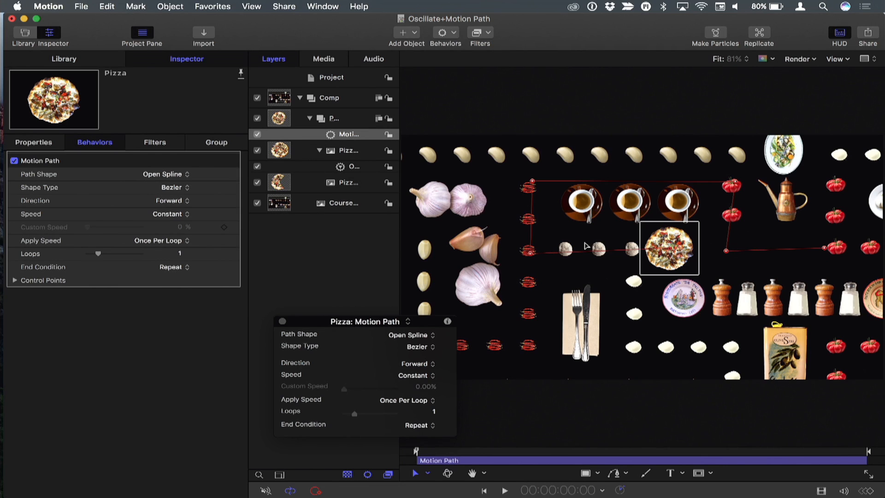
Nudge the motion path's corner points so its segments line up straight and square.
drag(736, 185, 734, 189)
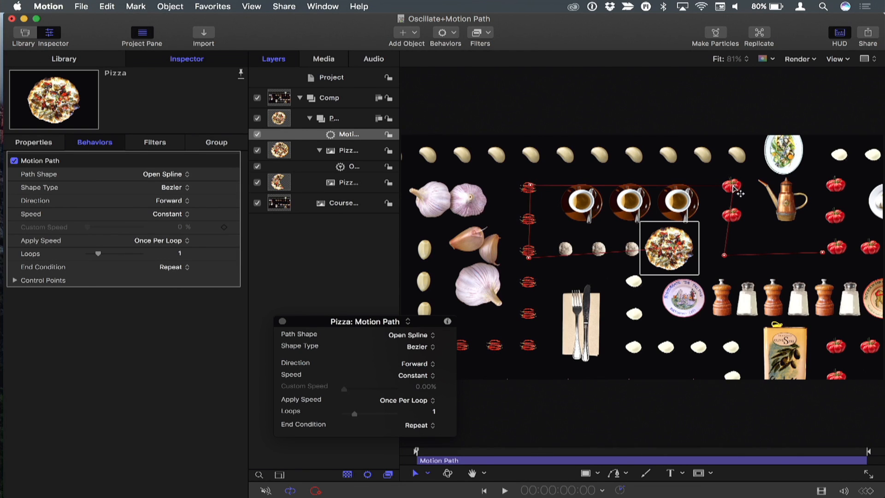
click(753, 211)
click(341, 134)
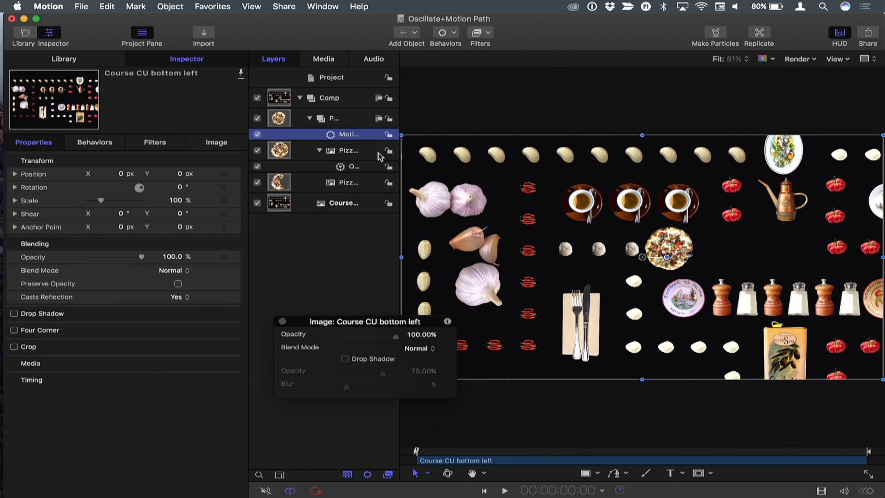
drag(730, 256, 737, 253)
drag(824, 252, 836, 250)
drag(530, 259, 528, 254)
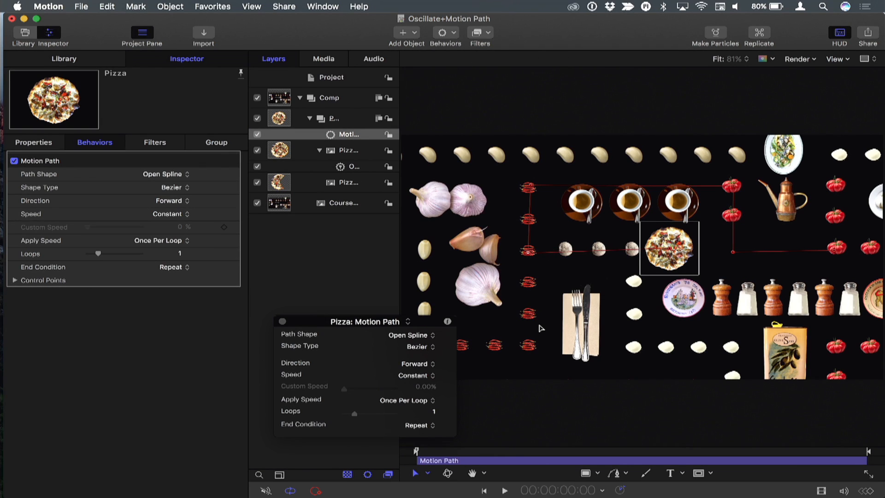
Preview the animation and raise the path's two top corner points up to the top row of garlic.
key(space)
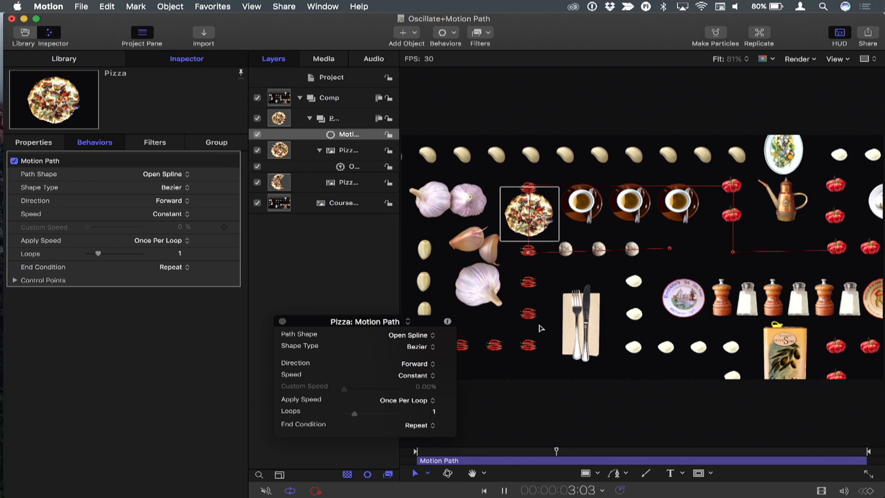
key(space)
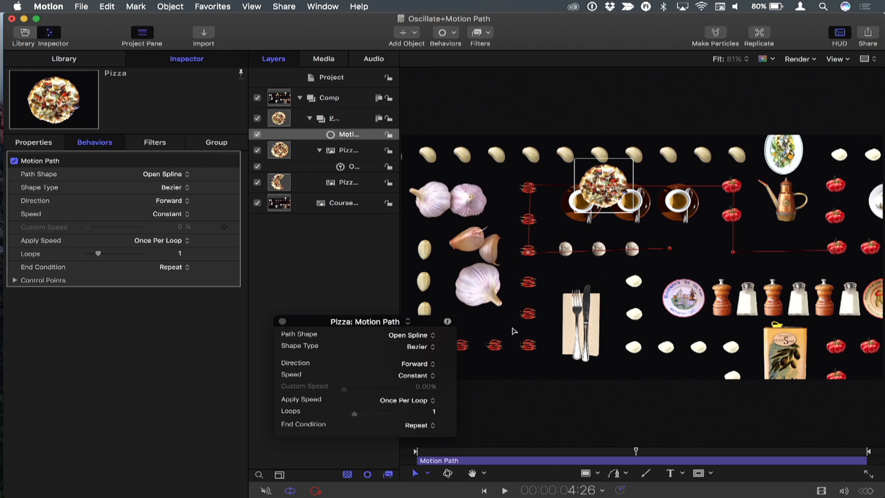
drag(530, 187, 530, 155)
drag(733, 186, 736, 156)
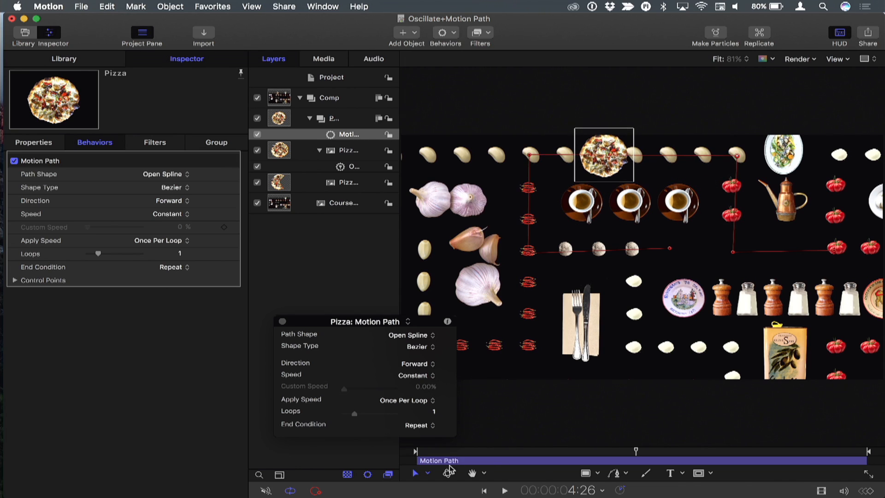
Add a Snap Alignment to Motion behavior to the Pizza group.
drag(453, 454, 436, 451)
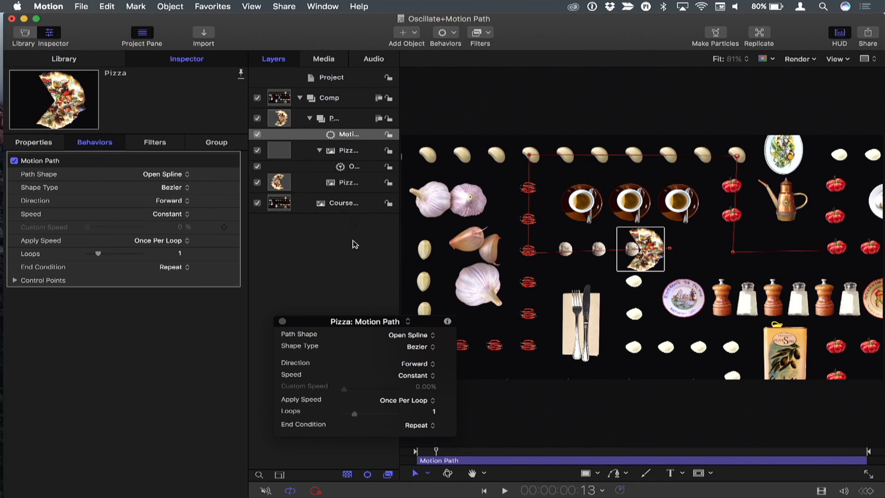
click(442, 31)
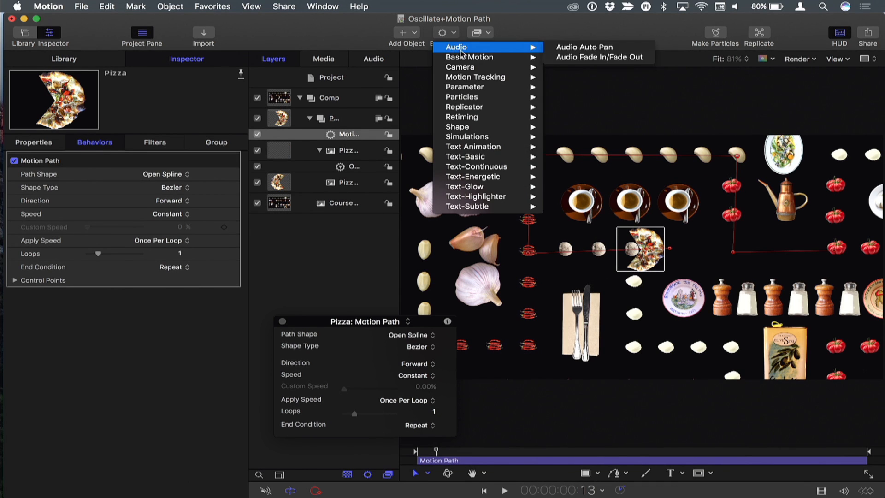
mouse_move(468, 58)
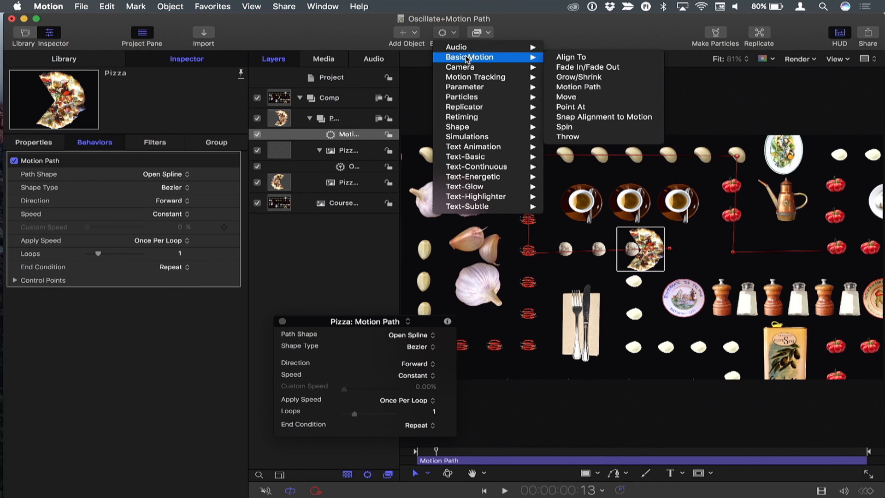
click(585, 122)
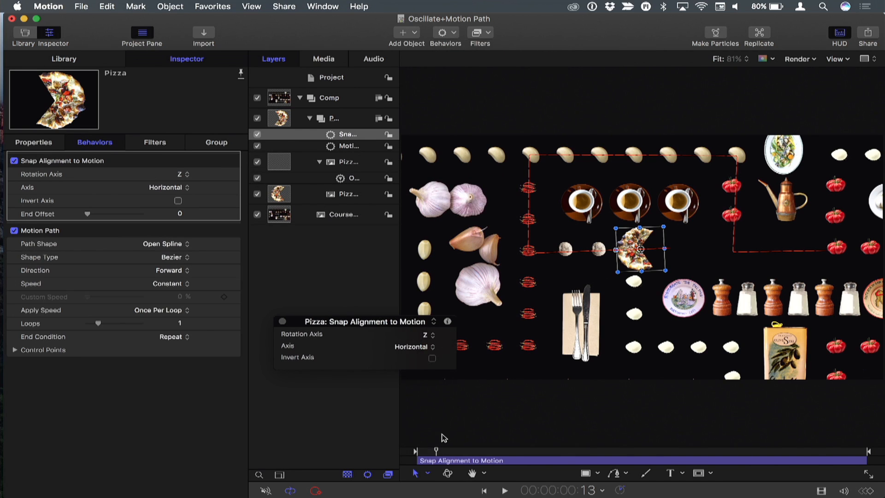
Turn on Invert Axis for the Snap Alignment to Motion behavior and play the animation.
drag(443, 451, 466, 453)
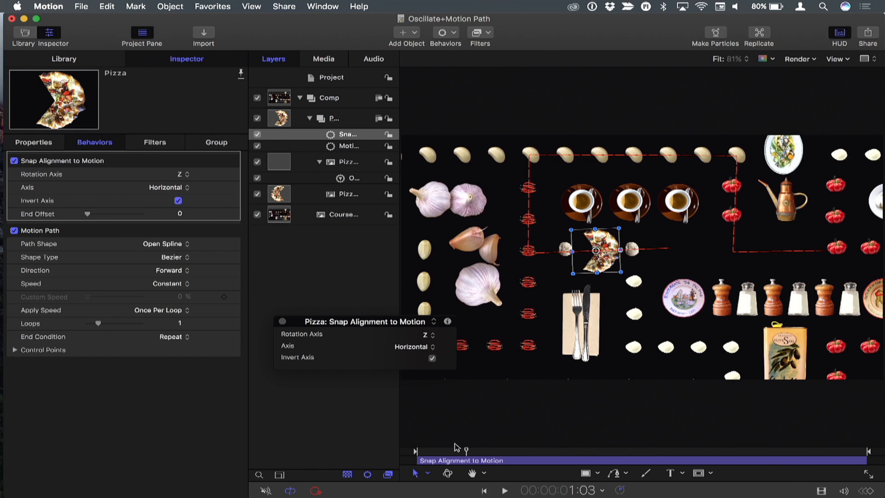
key(space)
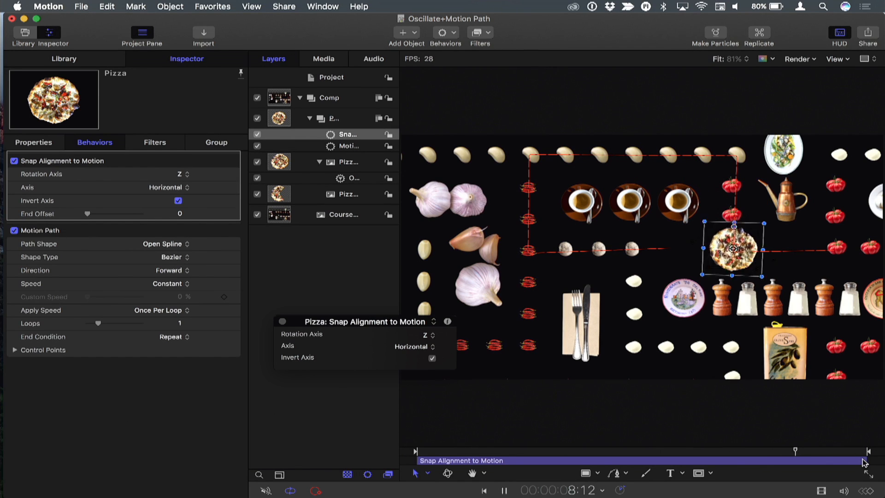
Trim the Snap Alignment to Motion behavior's end to about halfway along the timeline.
drag(865, 459, 634, 462)
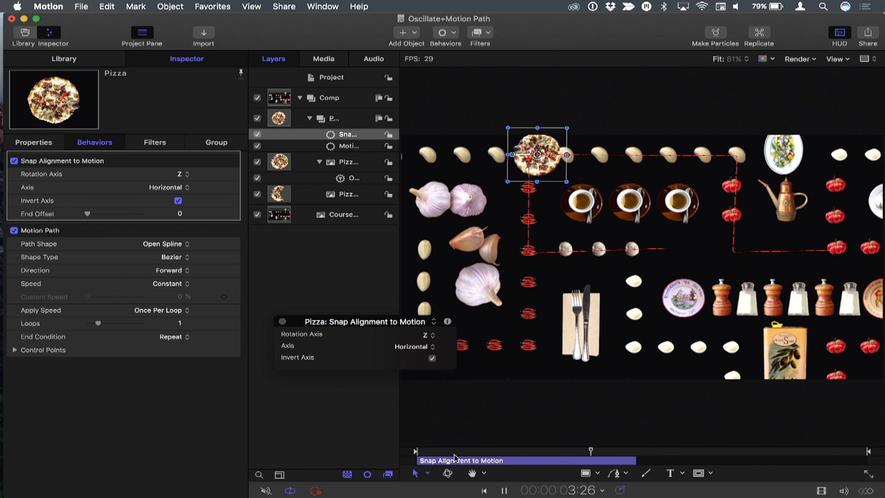
key(space)
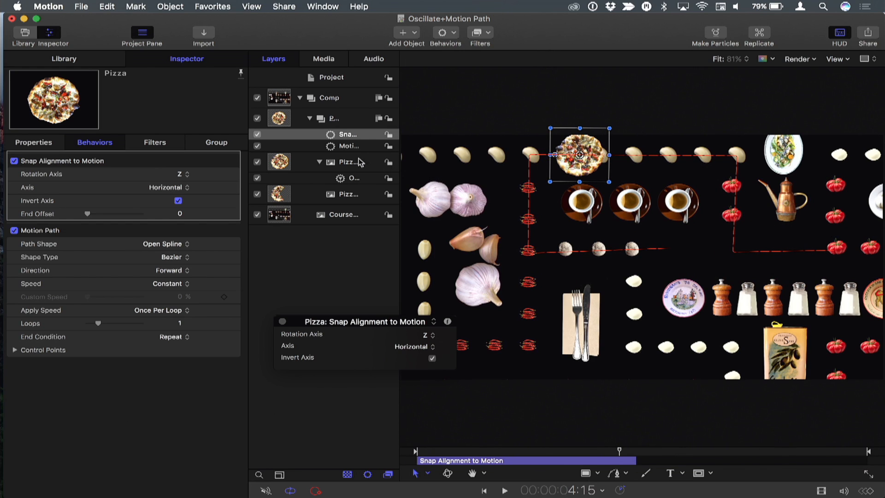
Extend the motion path's end down to the bottom row beside the cutlery.
click(350, 147)
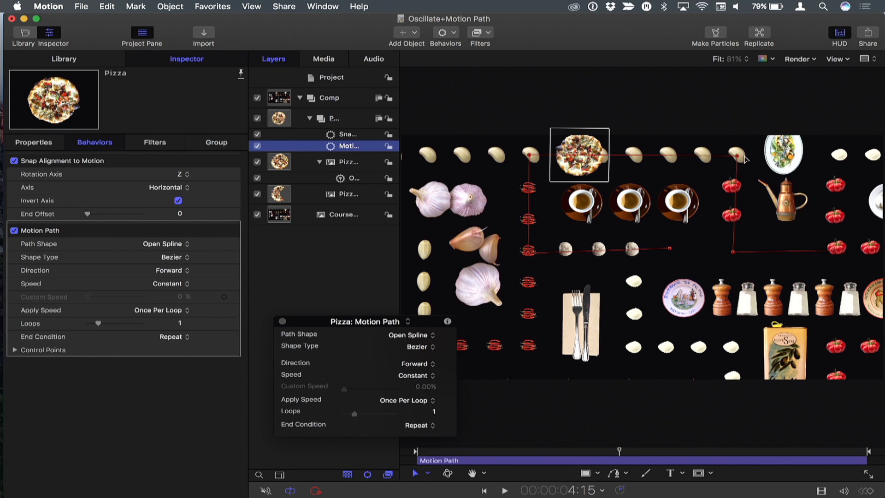
drag(711, 225, 712, 234)
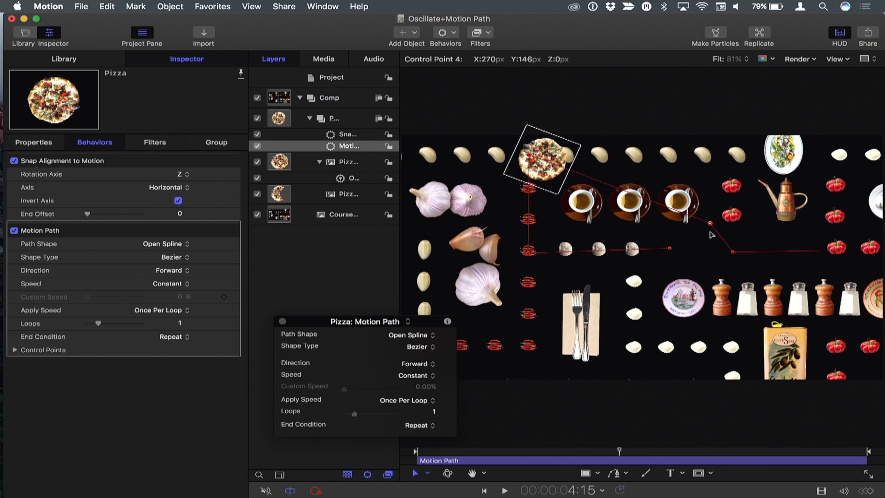
drag(733, 150, 735, 154)
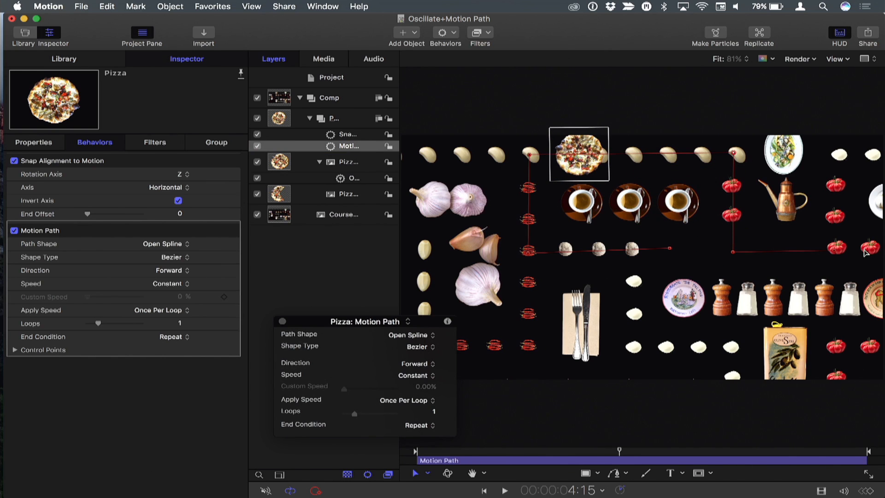
drag(798, 262, 576, 280)
drag(648, 322, 632, 356)
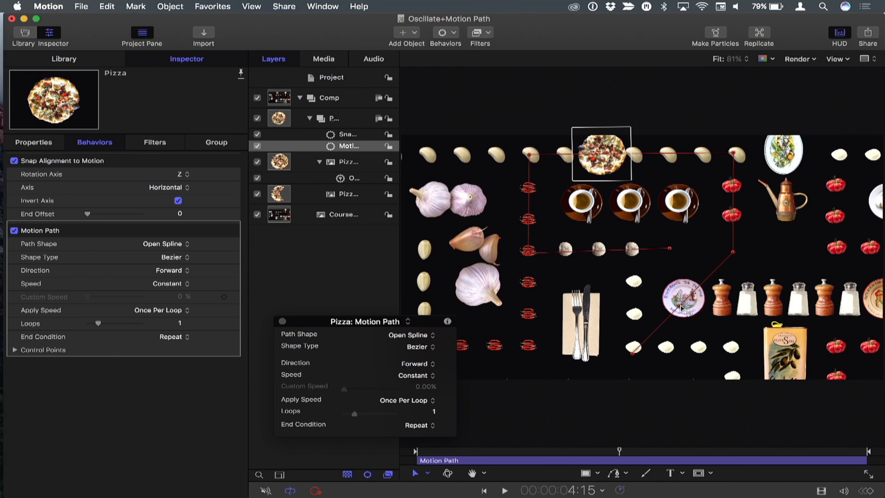
Adjust the path's corner point above the new segment and set it to Linear.
drag(629, 262, 633, 258)
right_click(633, 259)
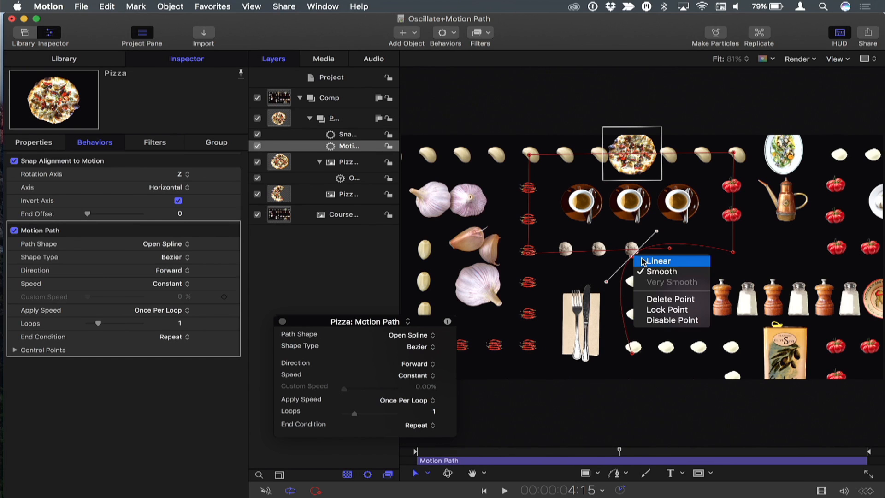
click(658, 261)
Preview the animation and extend the Snap Alignment to Motion behavior's end nearly to the end of the timeline.
key(space)
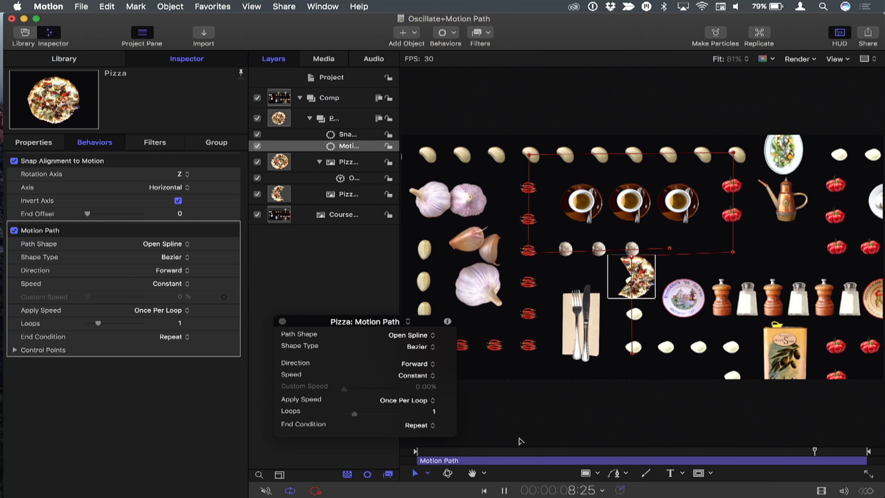
key(space)
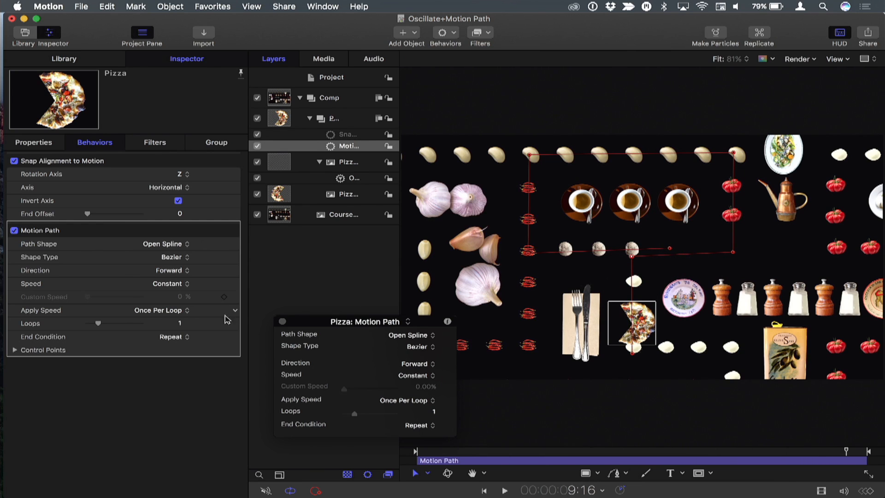
click(339, 134)
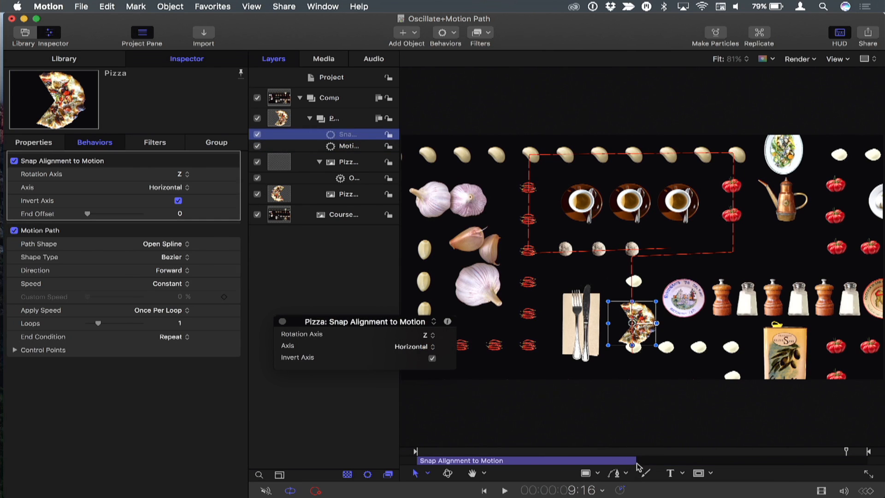
drag(633, 458, 830, 460)
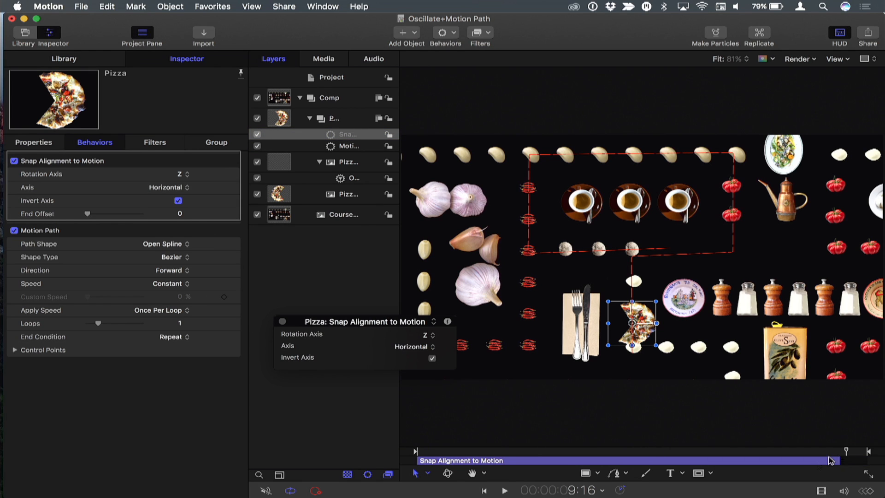